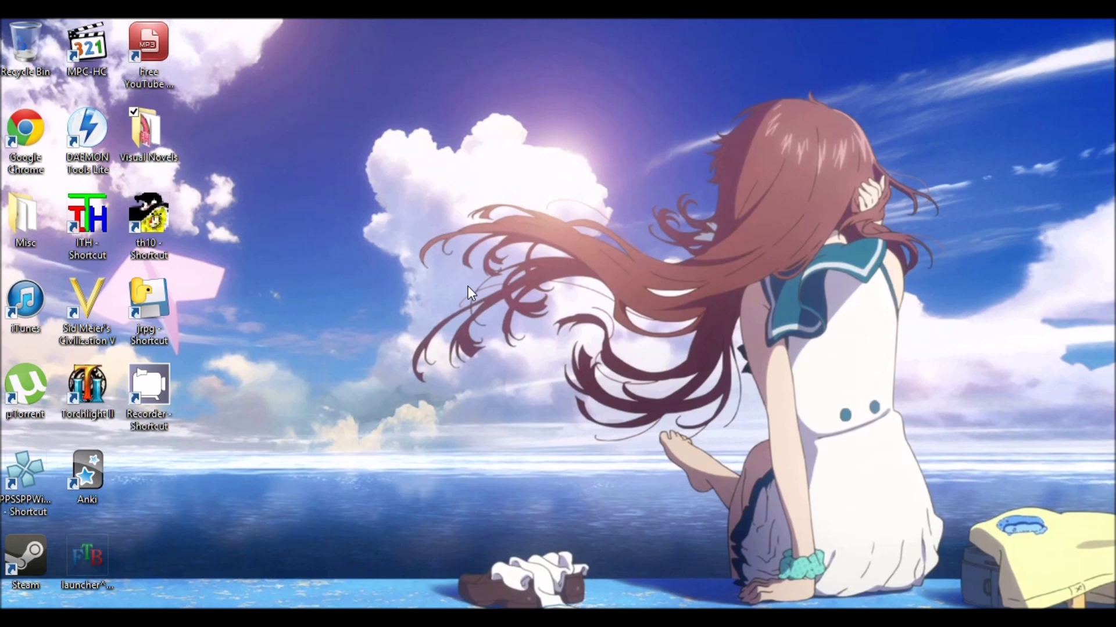
- Launch ITH as administrator, then close its window
right_click(81, 231)
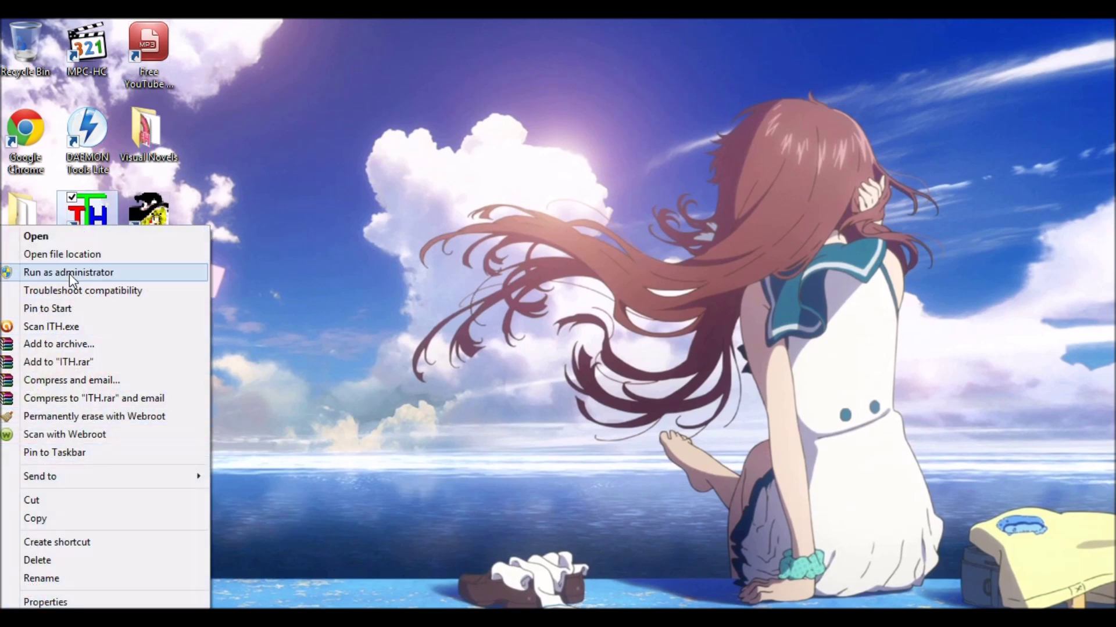
click(68, 274)
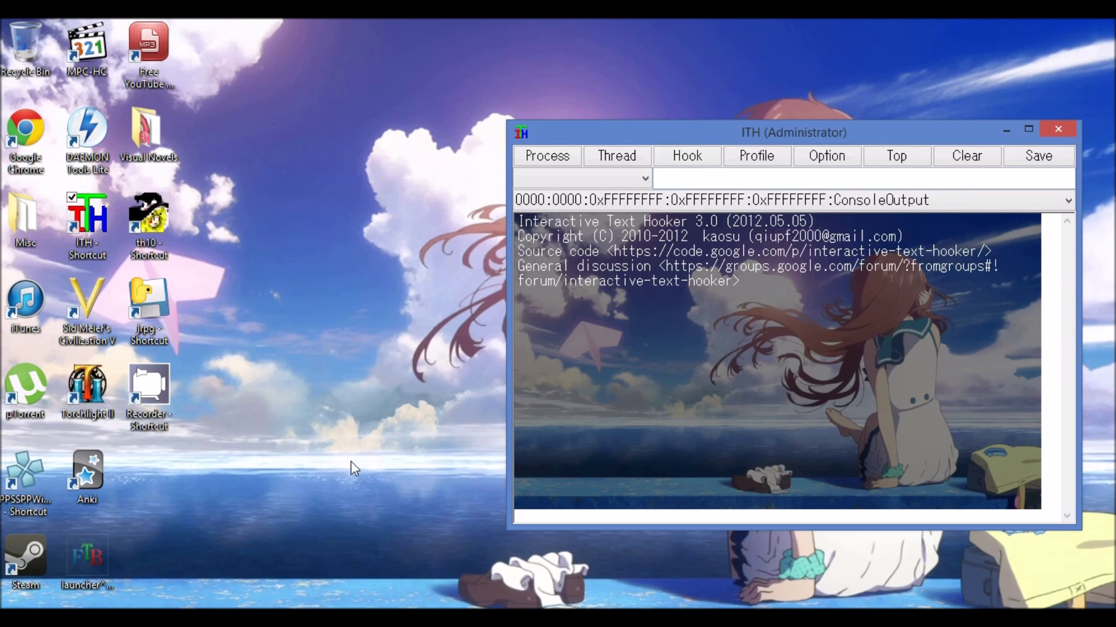
click(1057, 130)
- Launch 星空のメモリア from the Visual Novels folder and drag its window to the screen centre
mouse_move(153, 139)
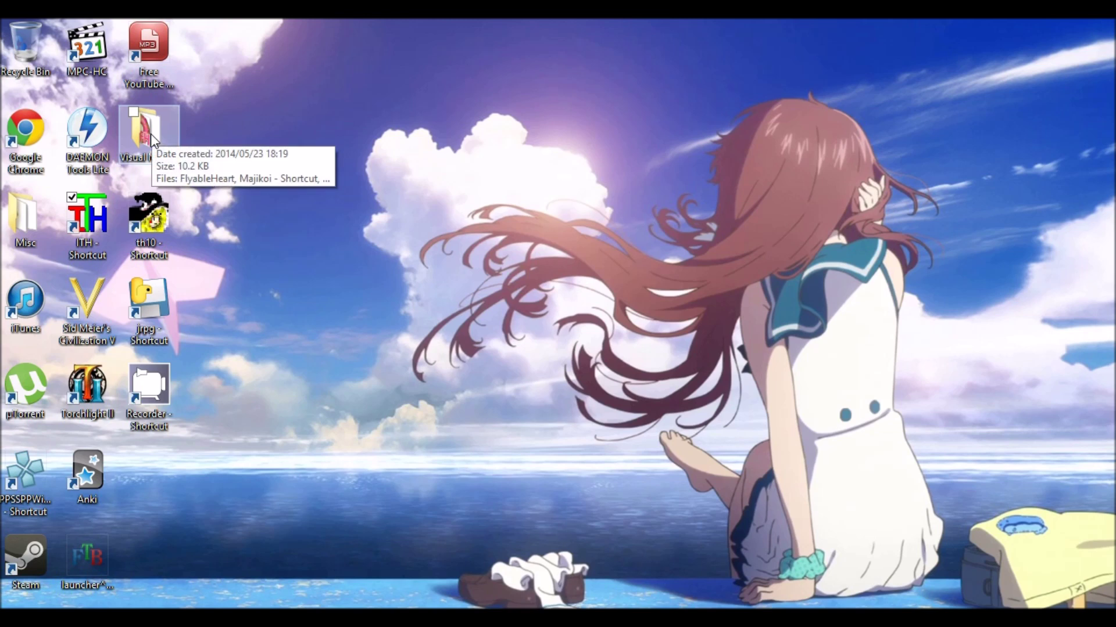
double_click(151, 133)
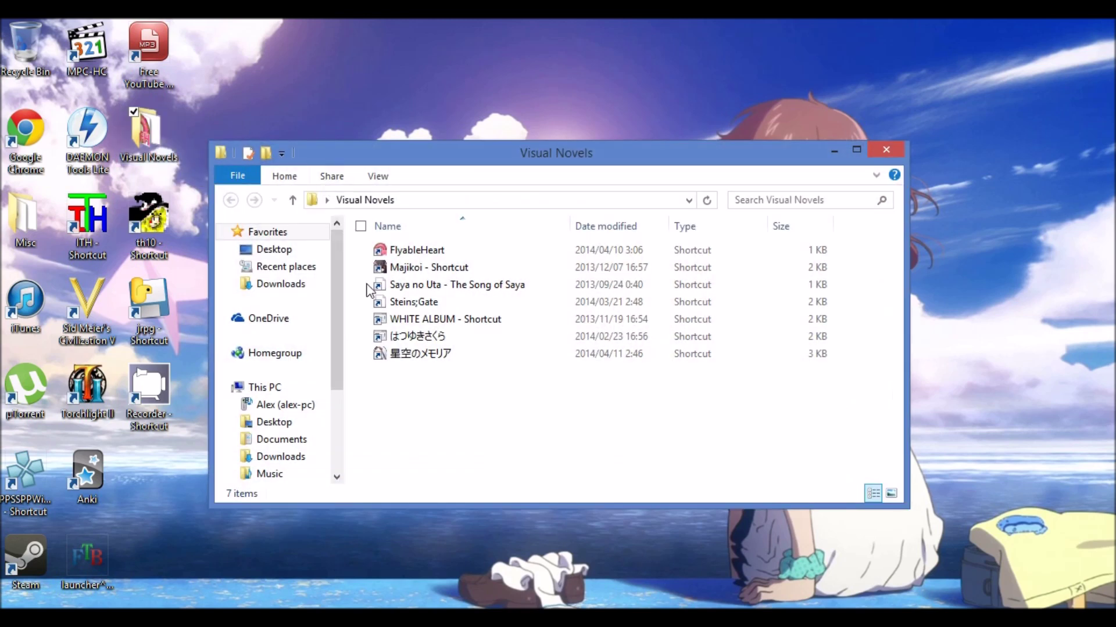
double_click(430, 352)
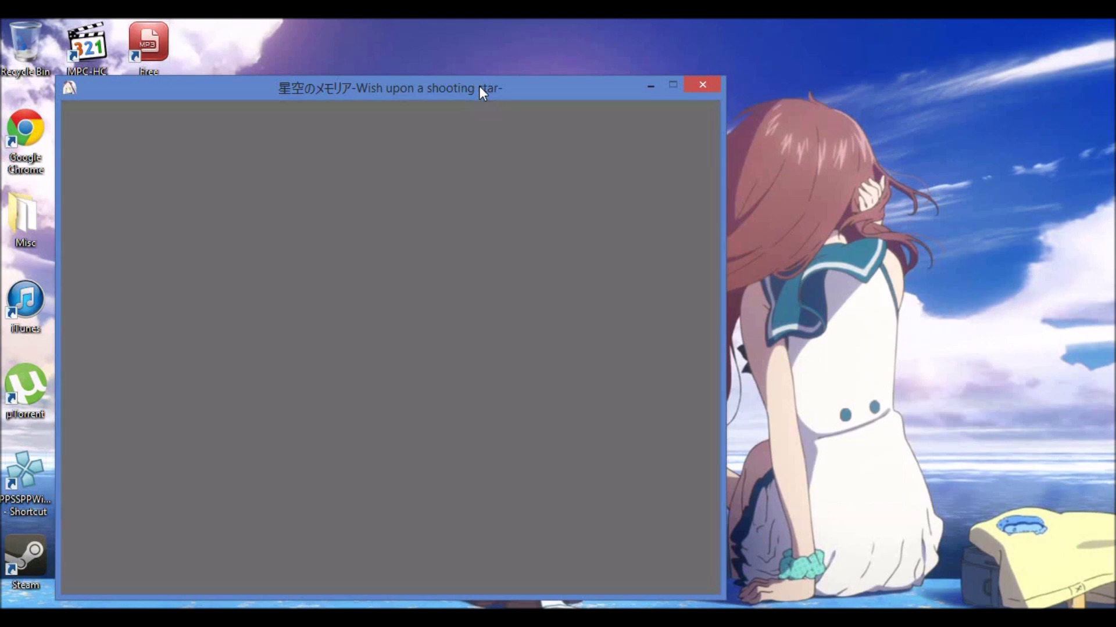
drag(480, 87, 680, 100)
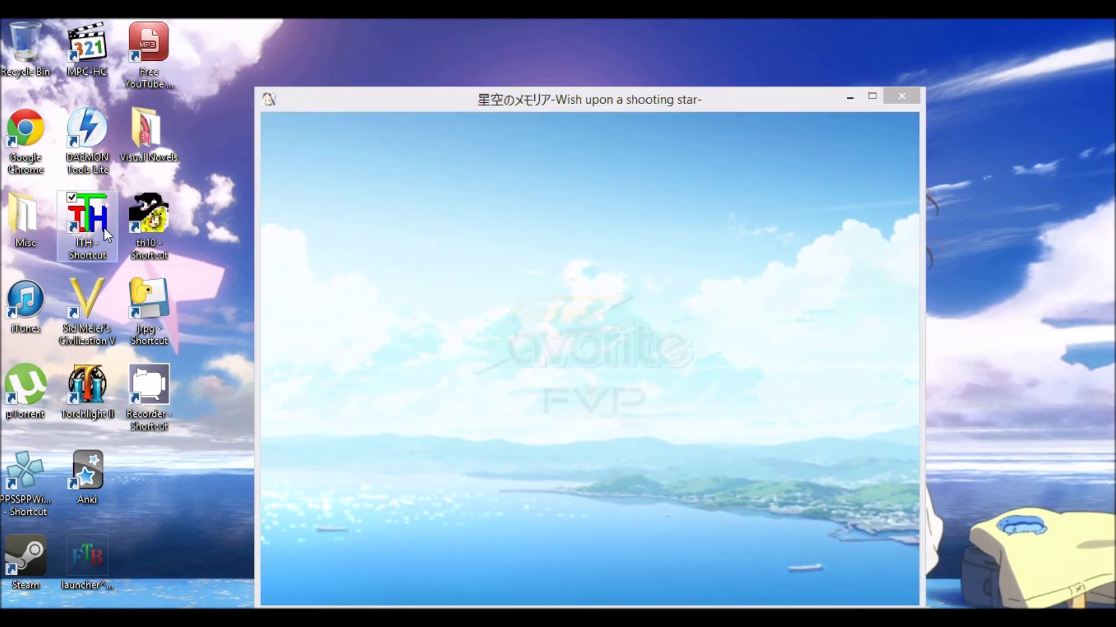
right_click(104, 228)
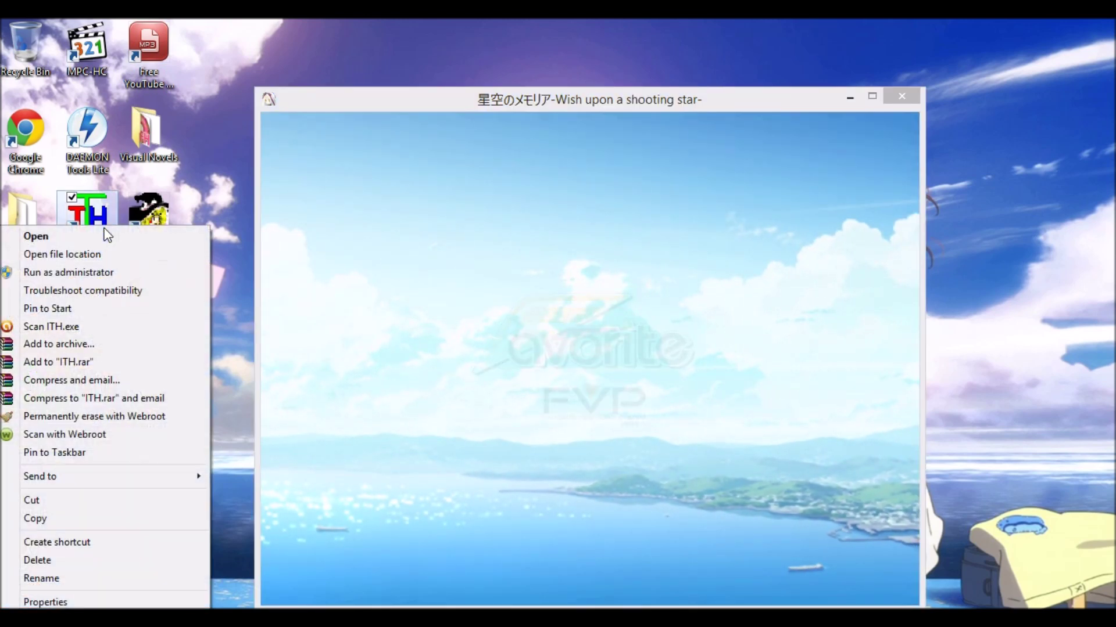
- Run ITH as administrator, load save slot 005 in the game, and bring ITH forward
click(104, 273)
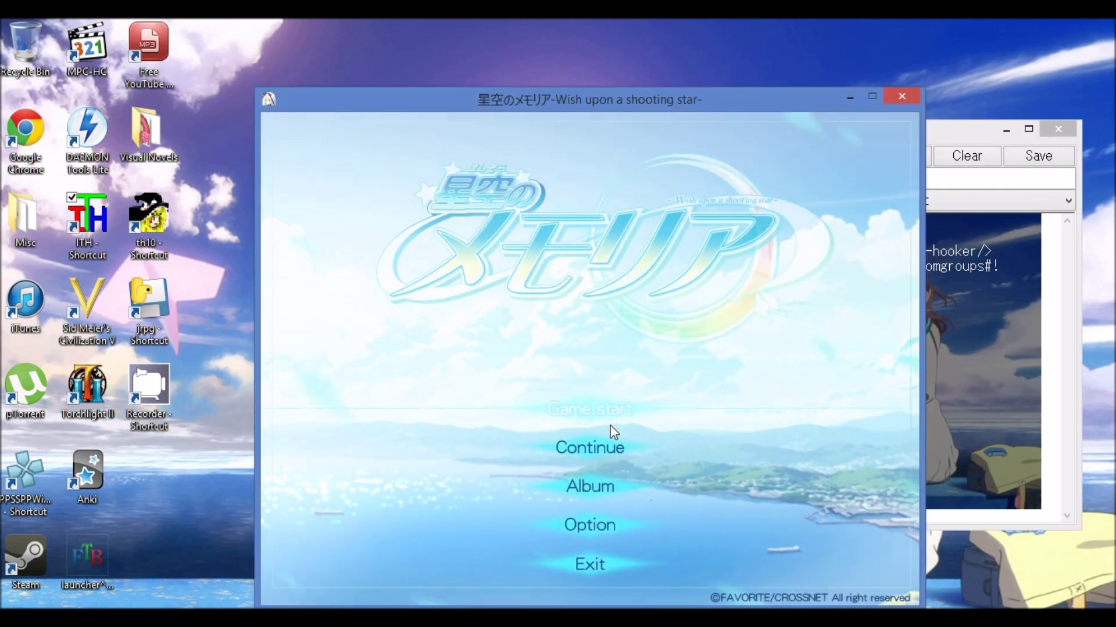
click(608, 455)
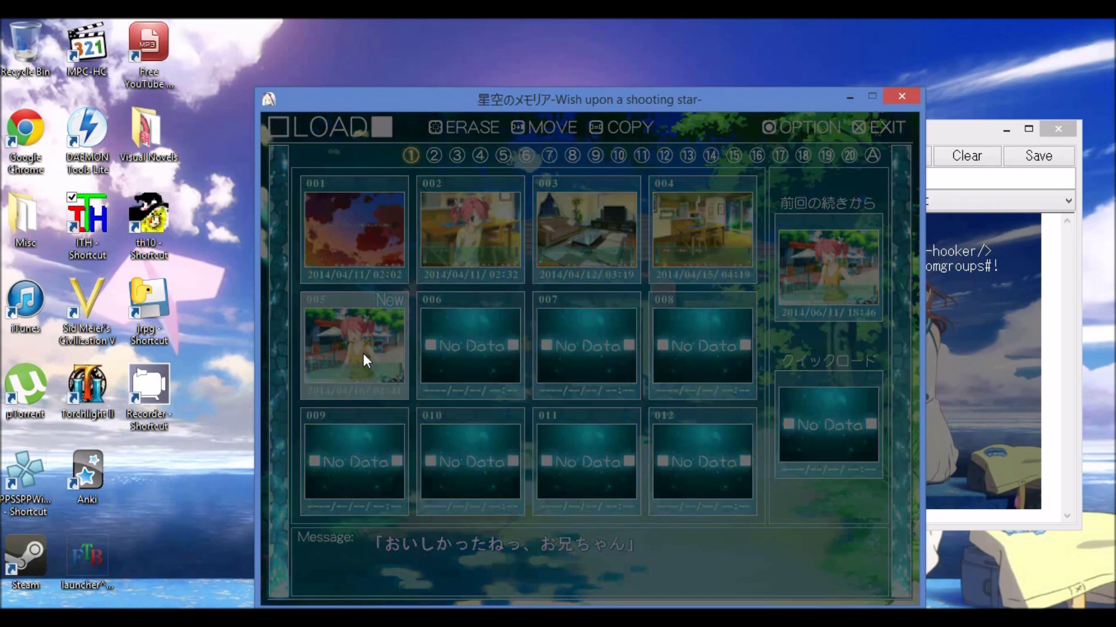
click(363, 353)
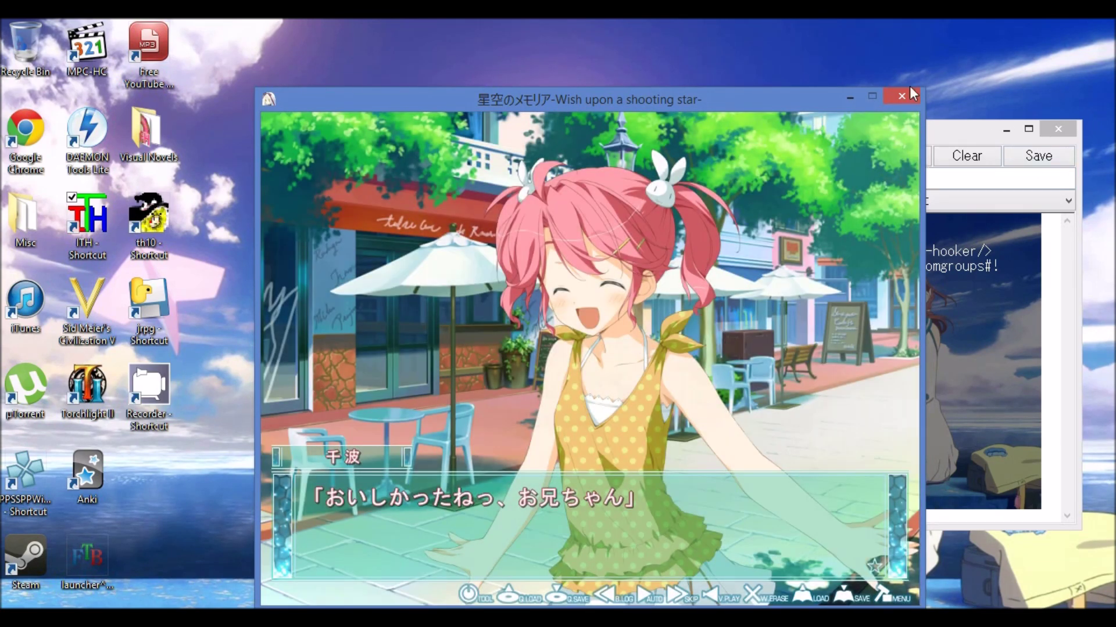
click(965, 142)
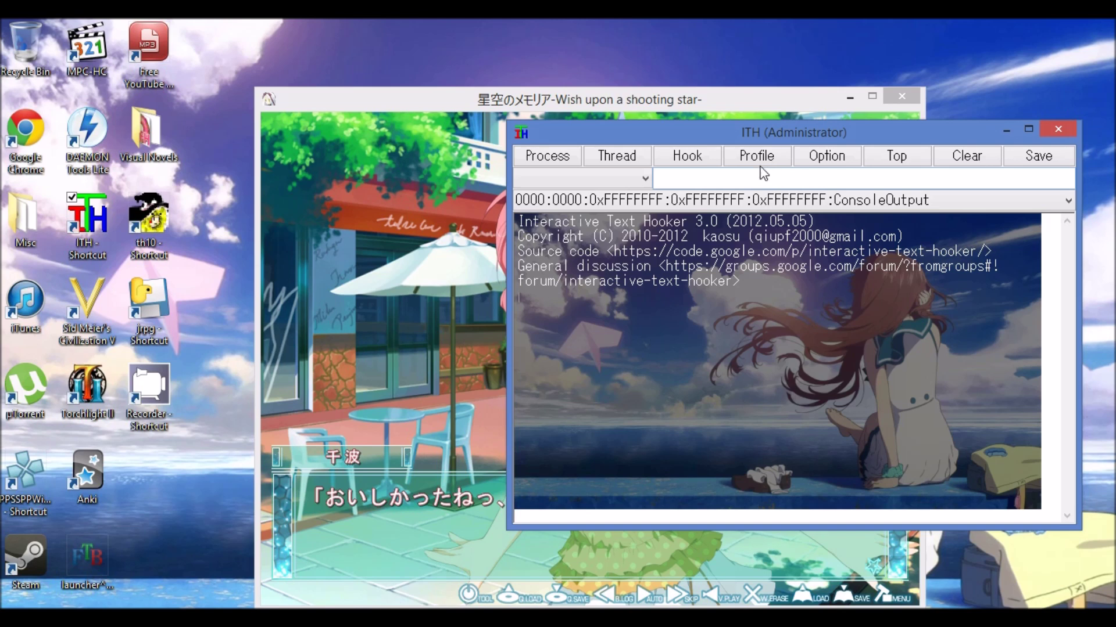
- Attach ITH to the Memoria.exe process from the Process list and confirm
click(549, 157)
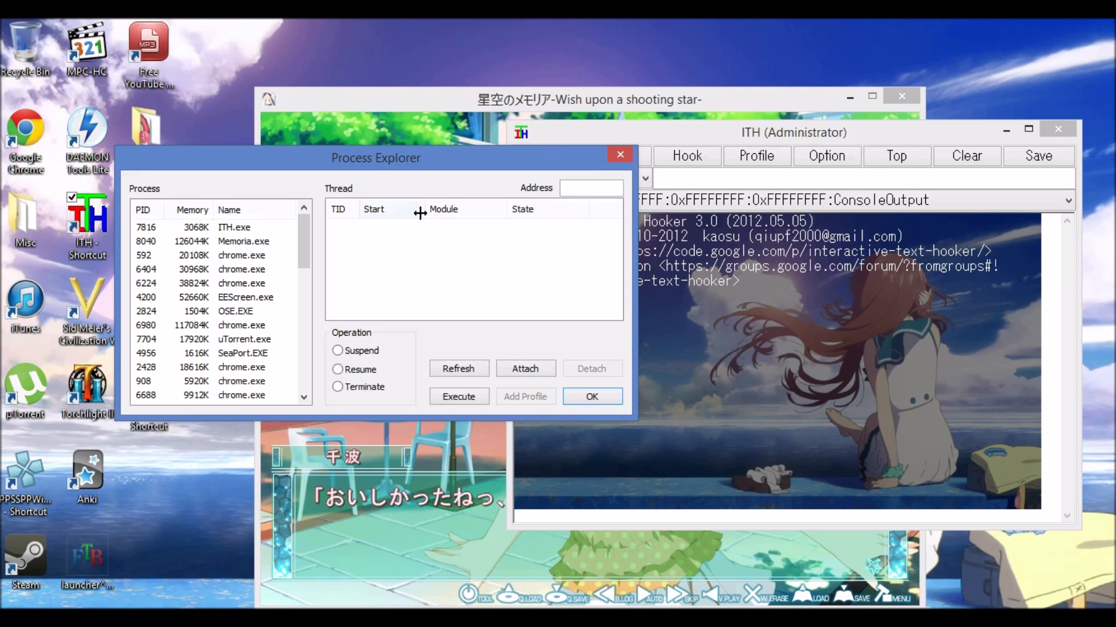
key(XF86AudioLowerVolume)
key(XF86AudioLowerVolume)
key(XF86AudioLowerVolume)
click(234, 244)
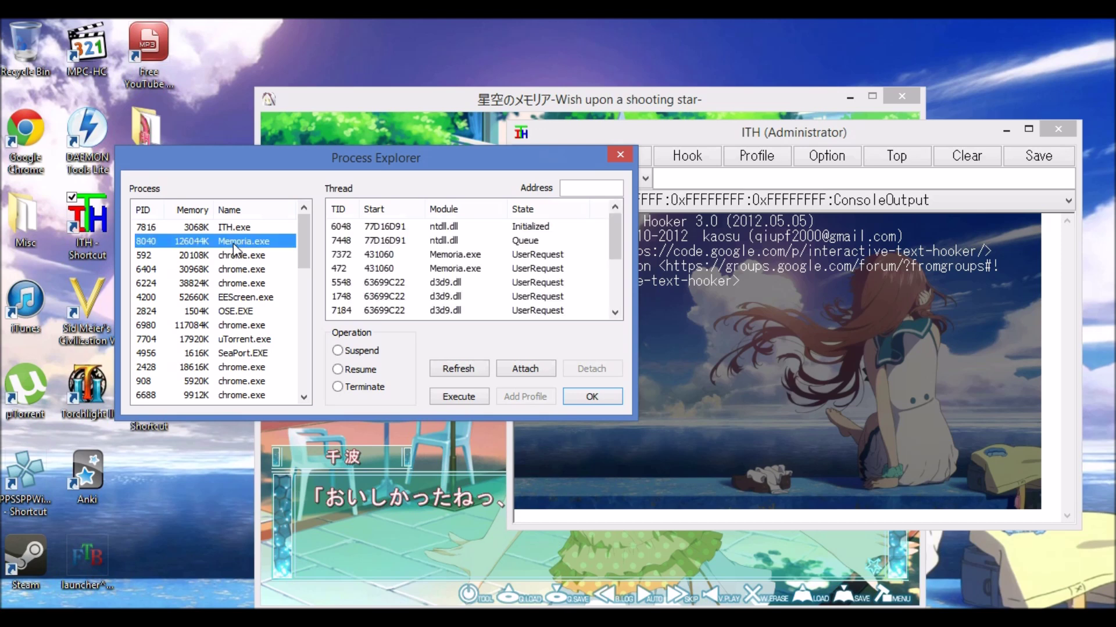
click(526, 369)
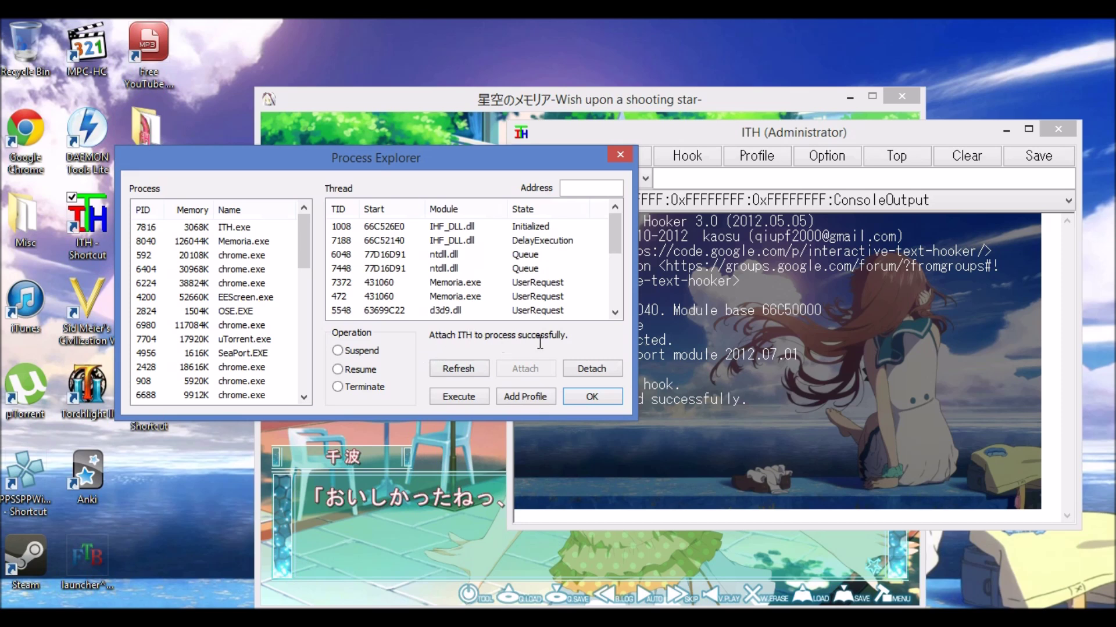
click(590, 397)
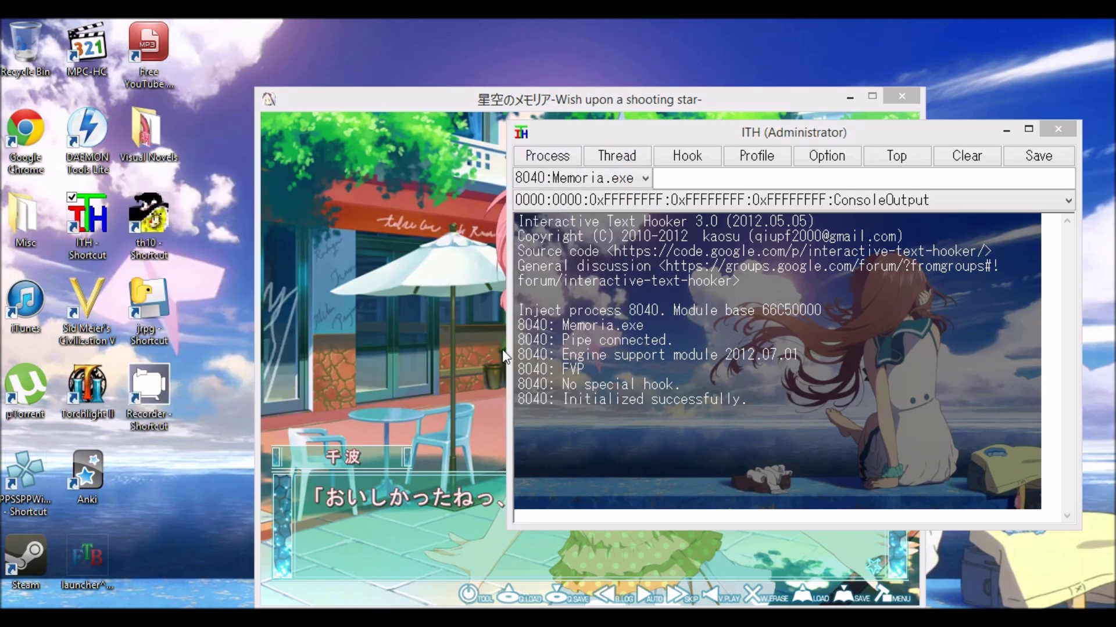
- Advance the game dialogue two lines, then return to ITH
click(413, 317)
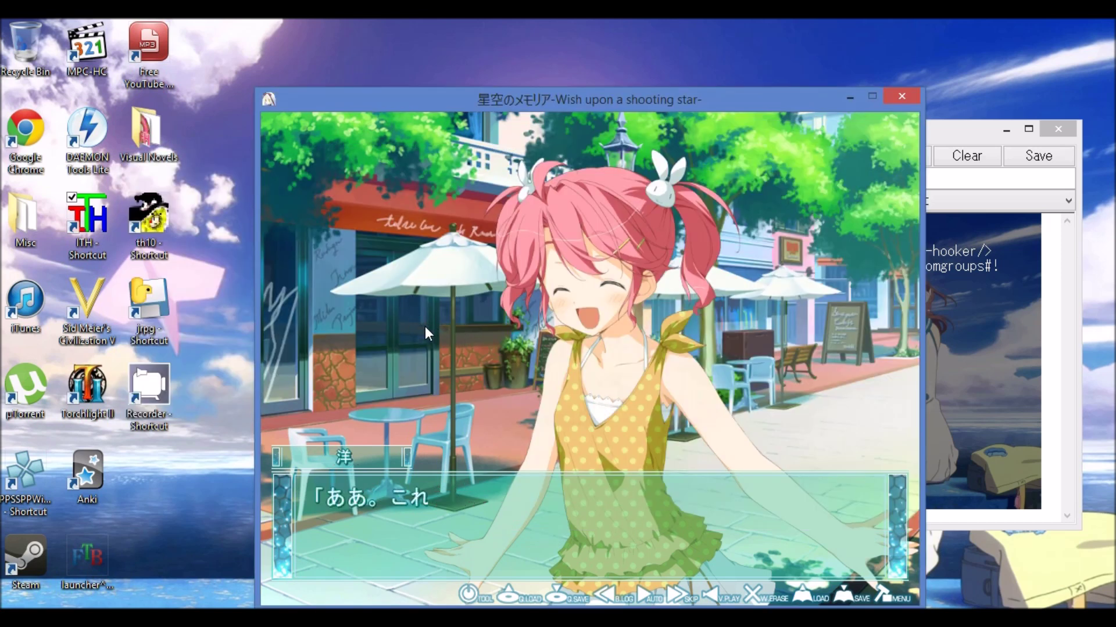
click(494, 357)
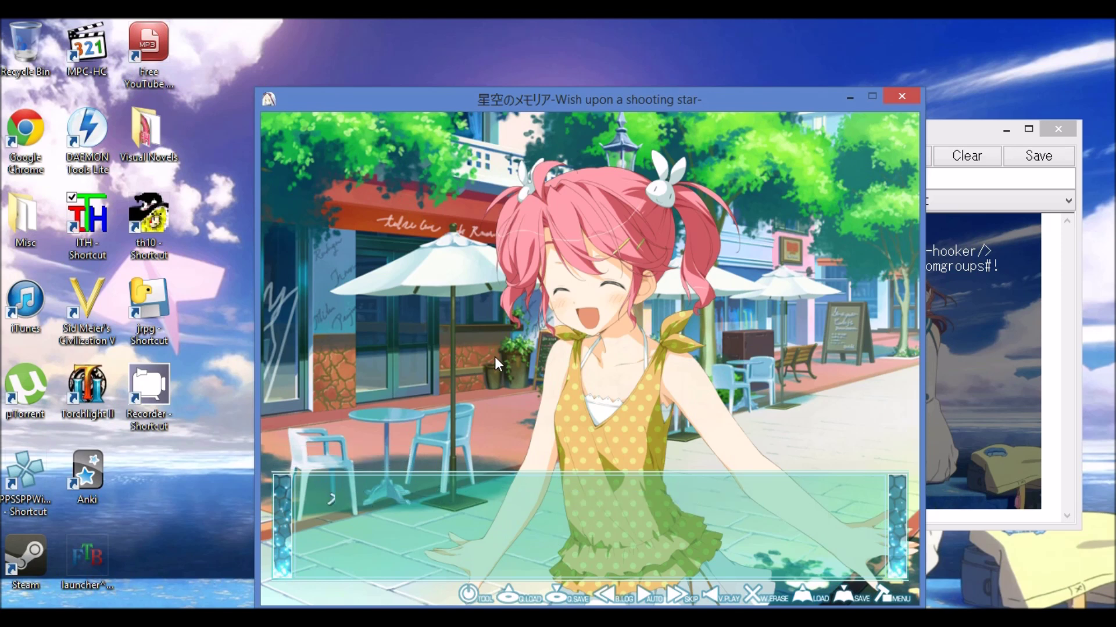
click(493, 357)
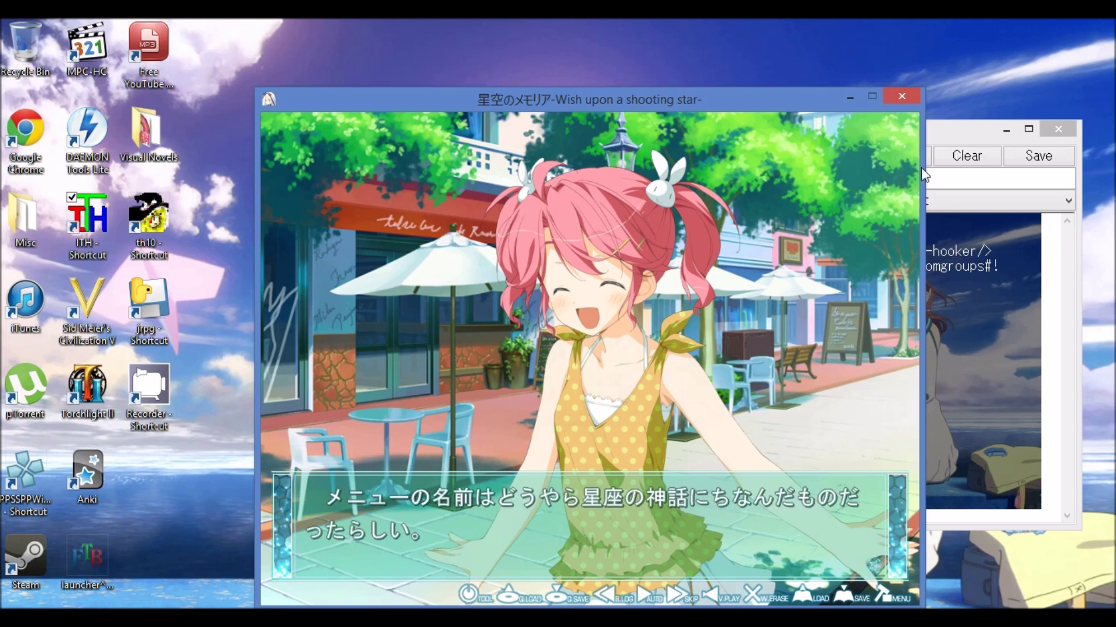
click(949, 131)
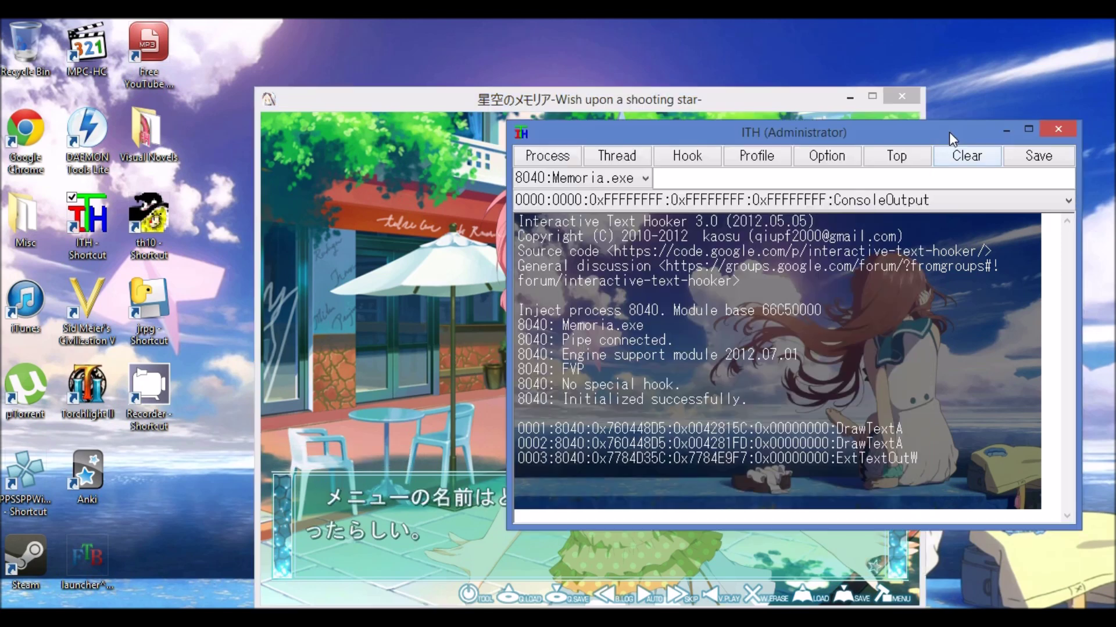
- Switch to the 0001 DrawTextA thread and inspect its captured dialogue lines
click(838, 202)
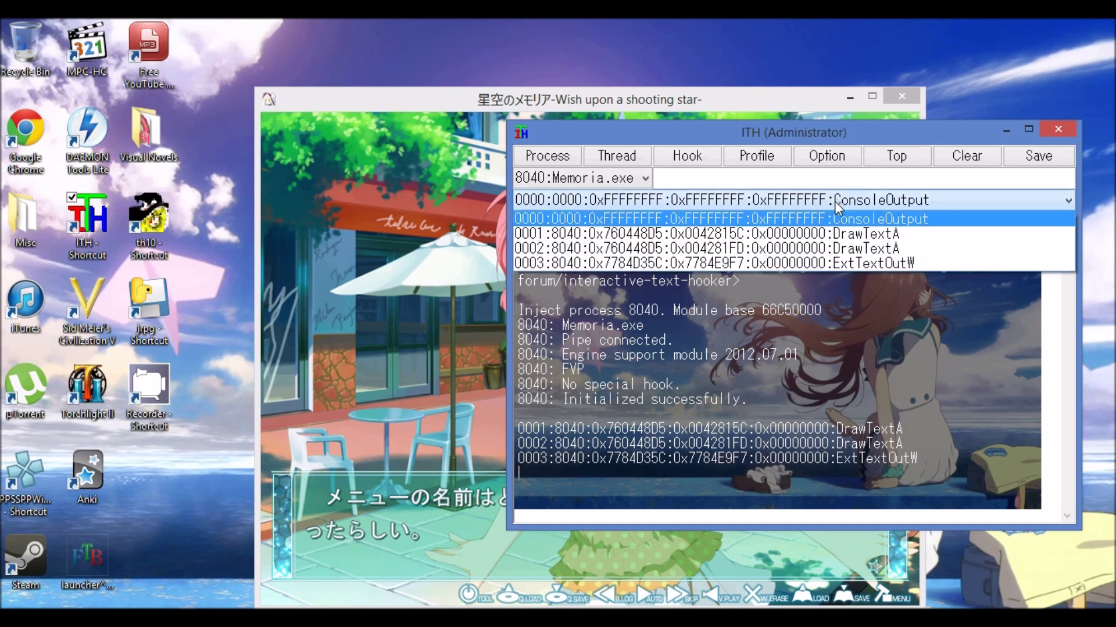
click(827, 234)
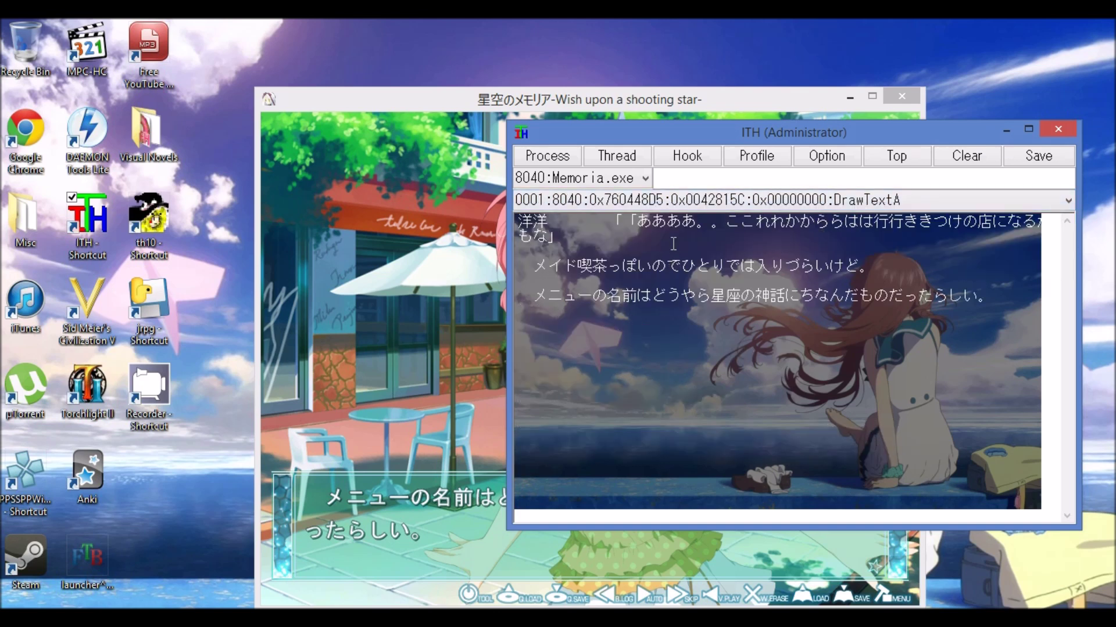
drag(667, 222, 838, 234)
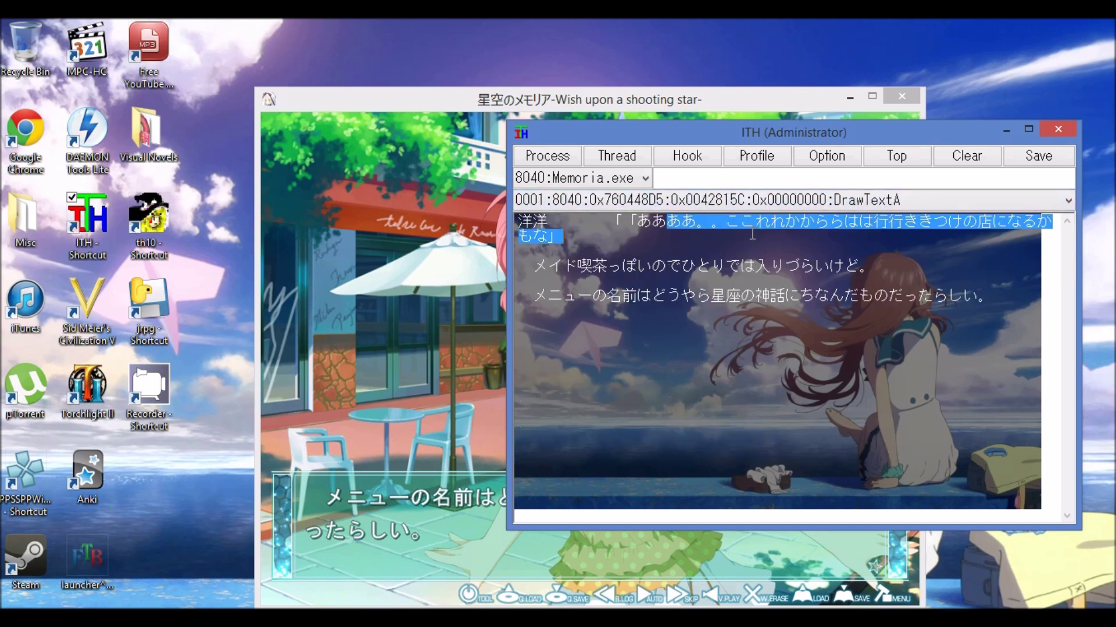
click(843, 234)
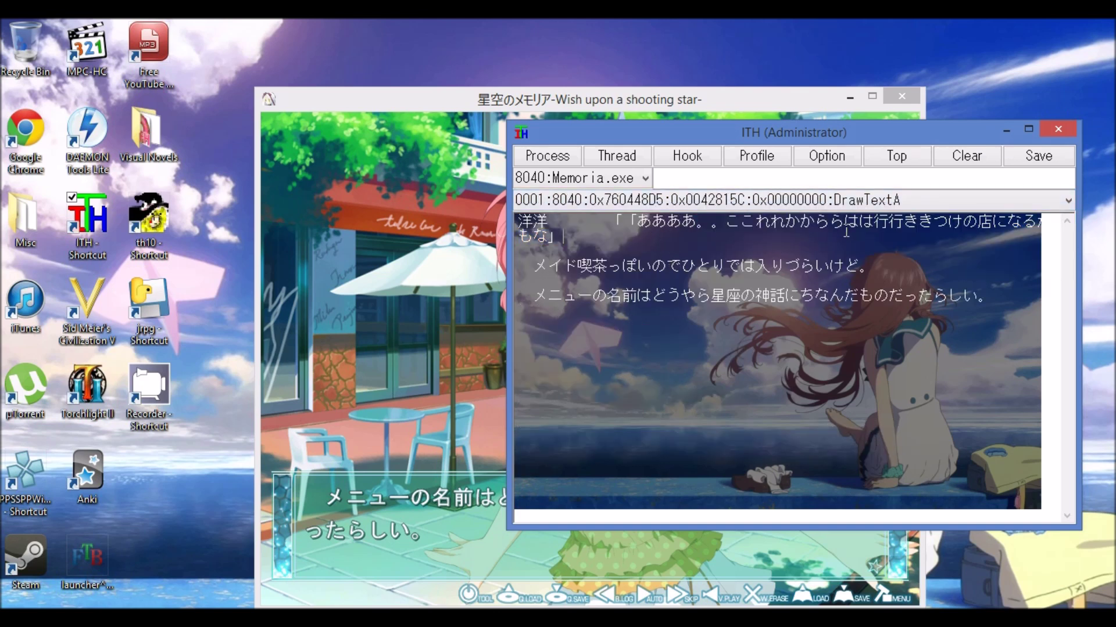
click(818, 201)
click(831, 254)
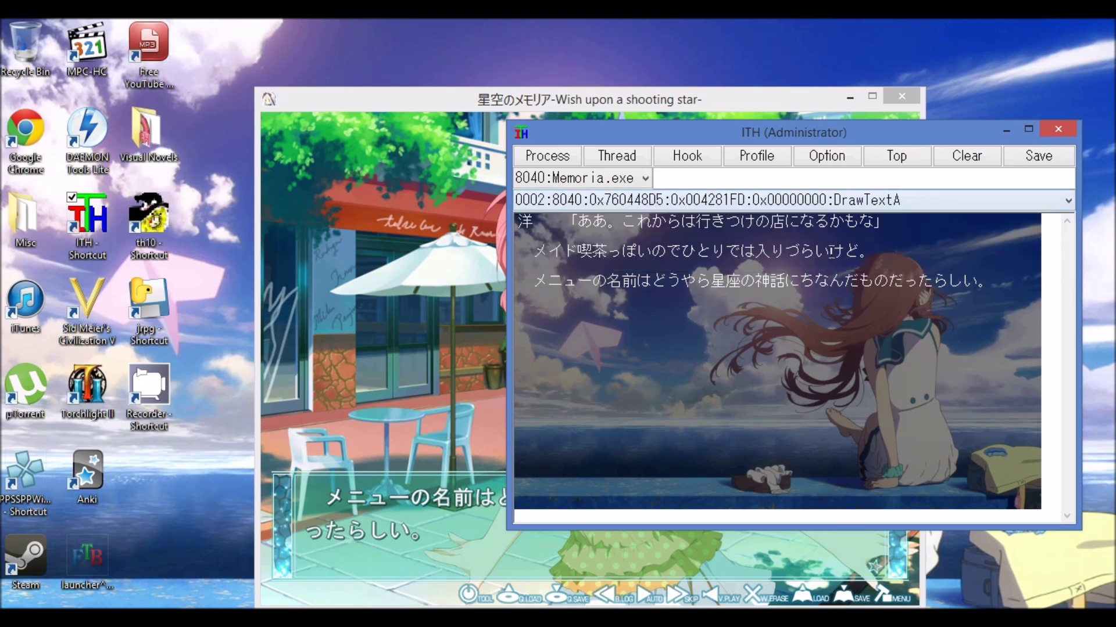
drag(560, 251, 871, 258)
click(689, 263)
- Check the ExtTextOutW thread's garbled output, then switch back to the DrawTextA thread
click(710, 197)
click(726, 263)
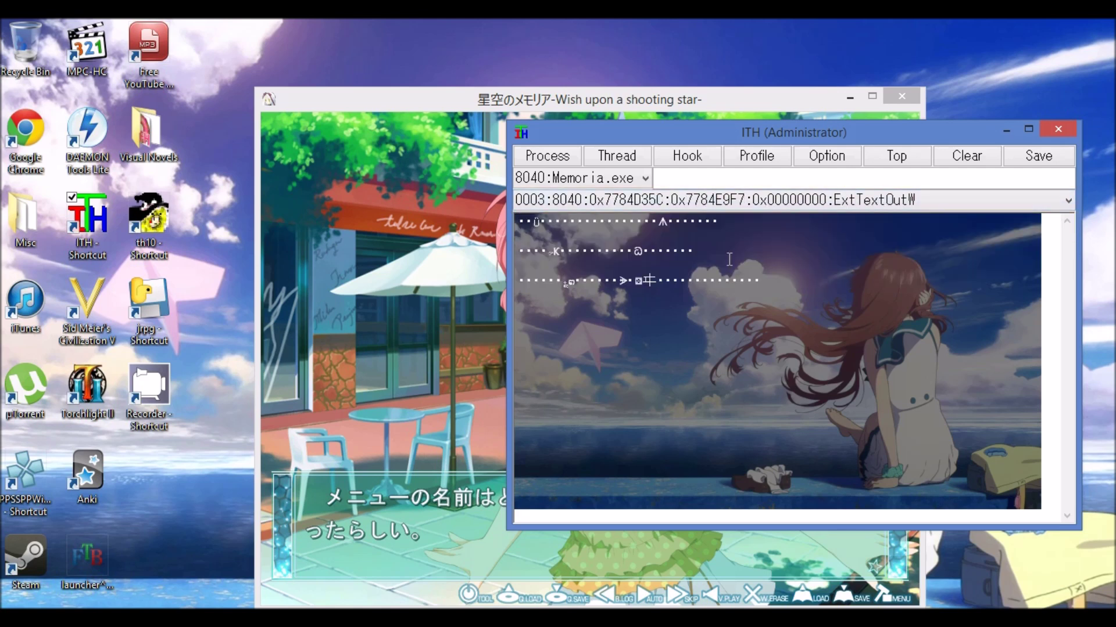
drag(519, 281, 665, 281)
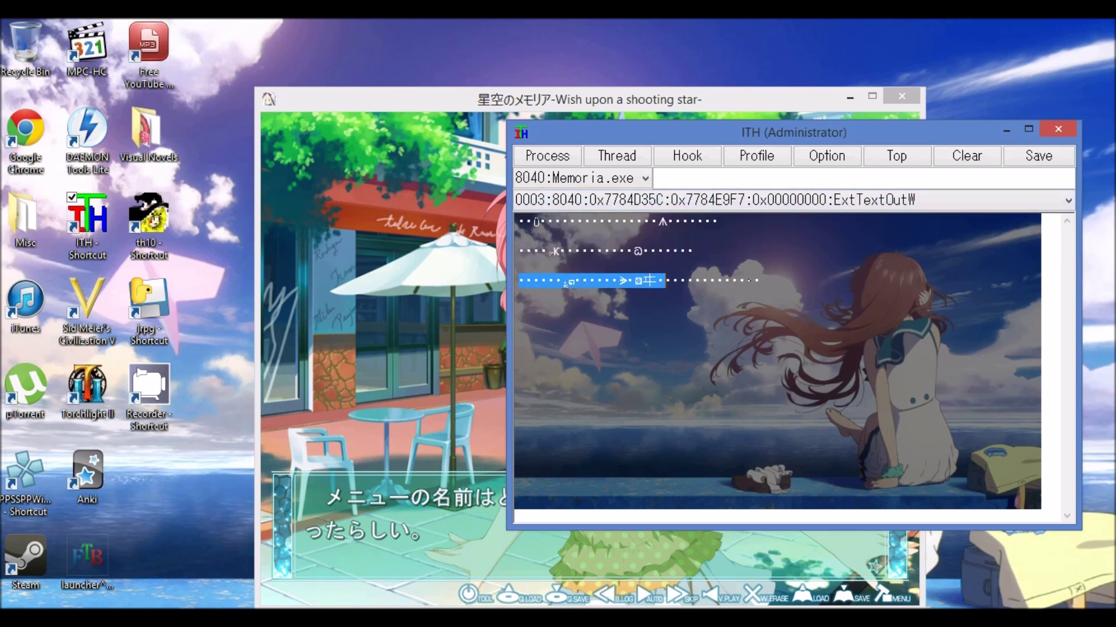
click(751, 204)
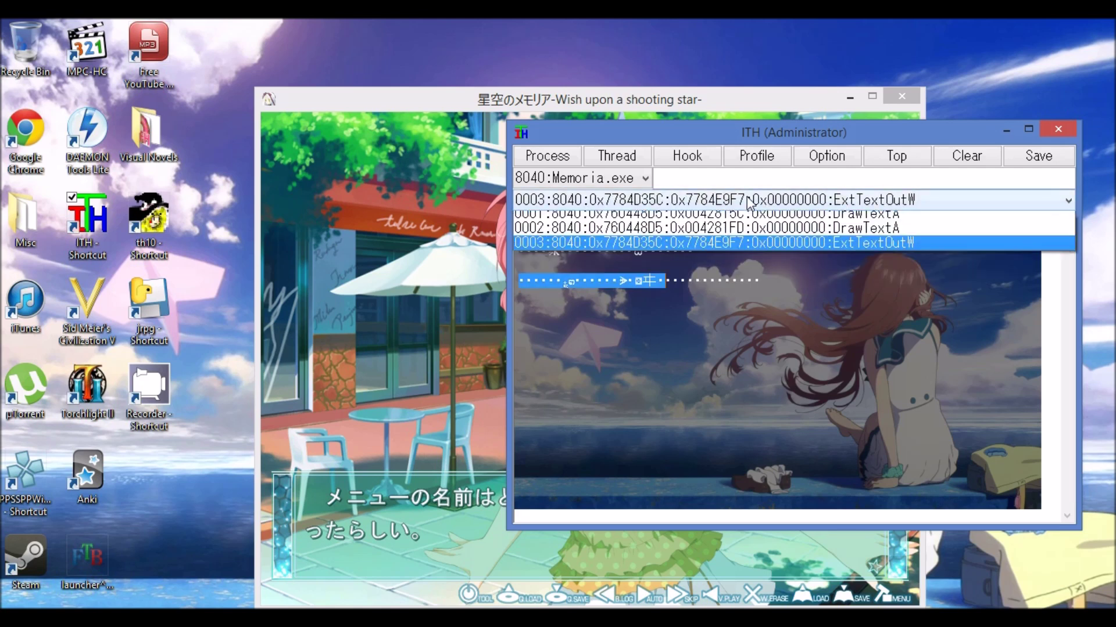
click(737, 250)
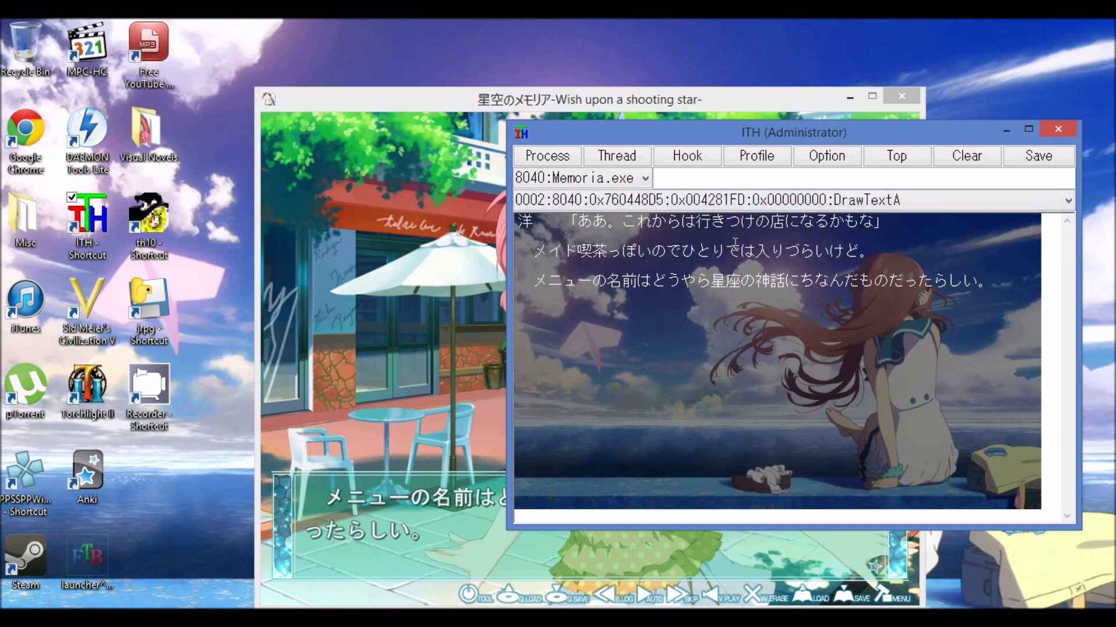
- Advance the game dialogue and check the new lines captured in ITH
click(384, 436)
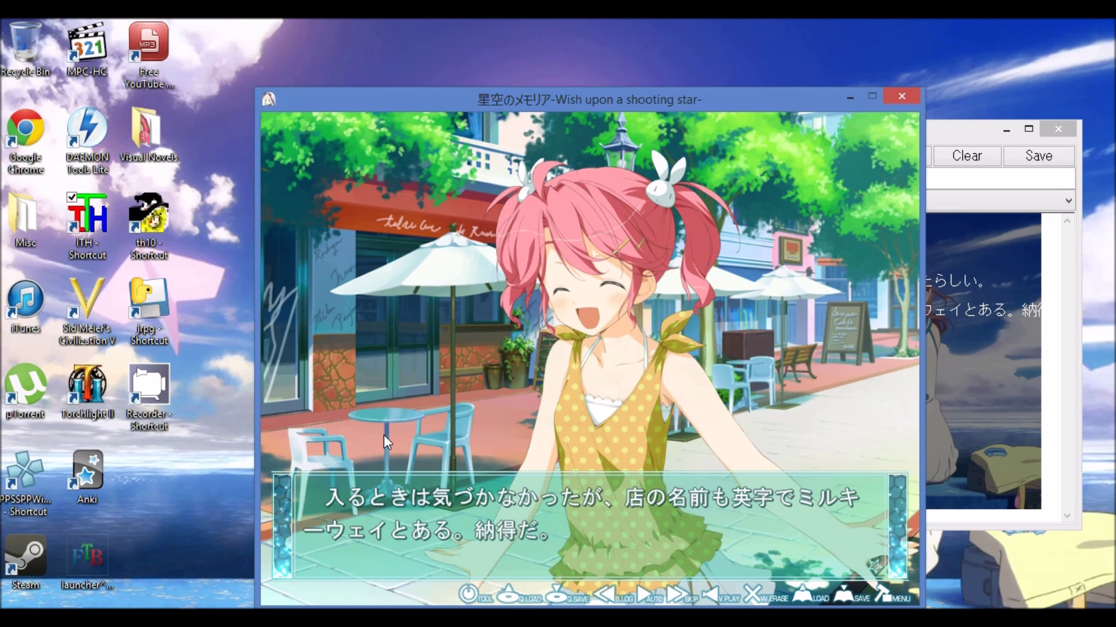
click(383, 435)
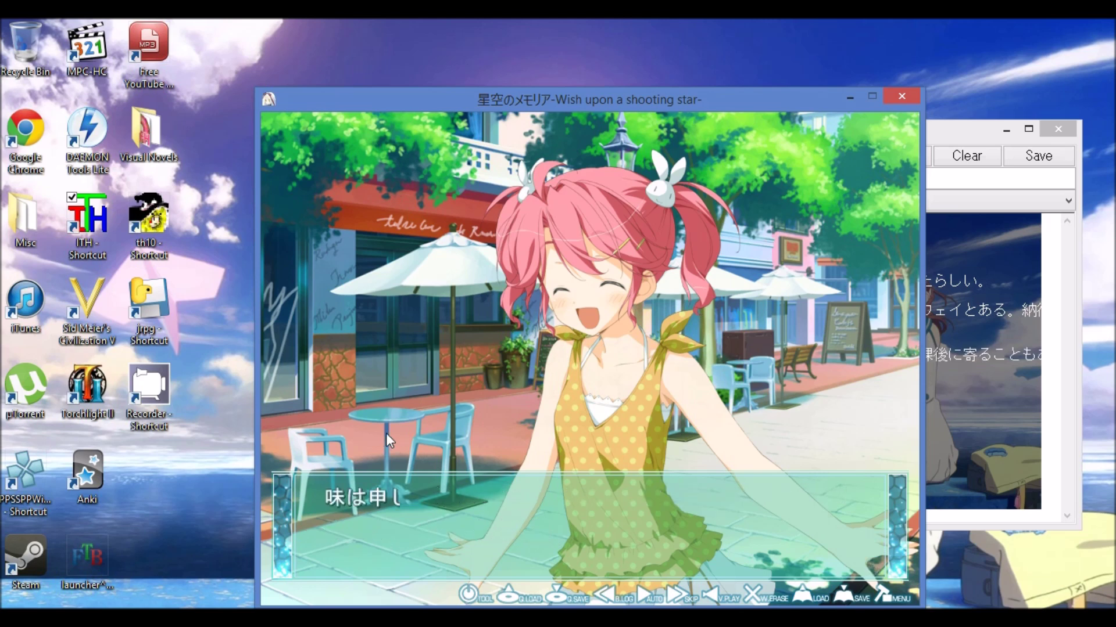
click(943, 160)
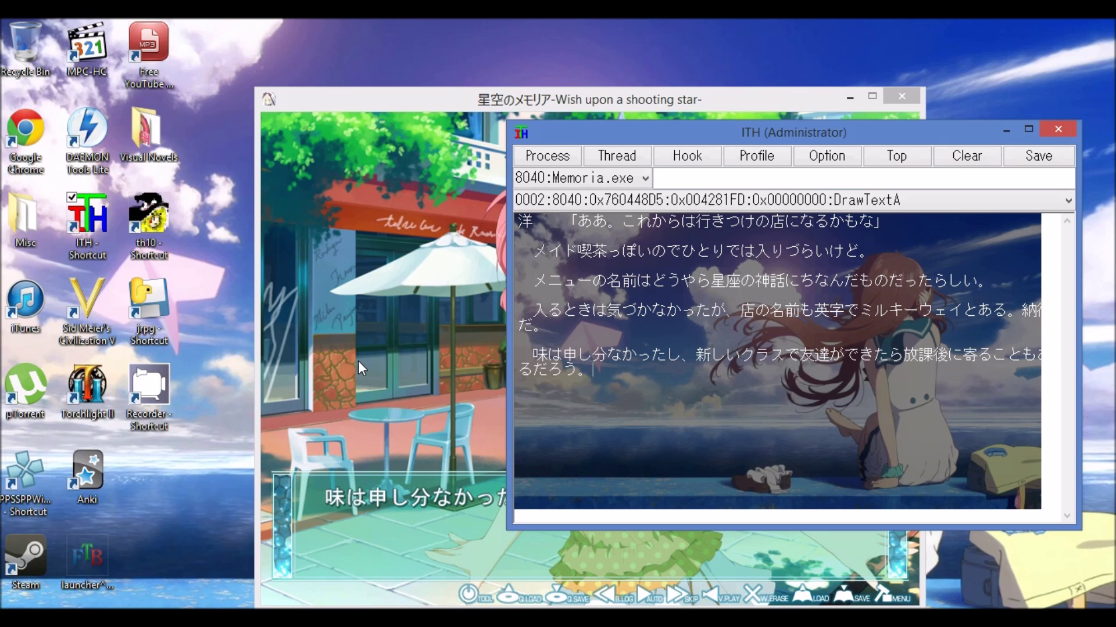
key(XF86AudioLowerVolume)
key(XF86AudioLowerVolume)
key(XF86AudioLowerVolume)
click(462, 438)
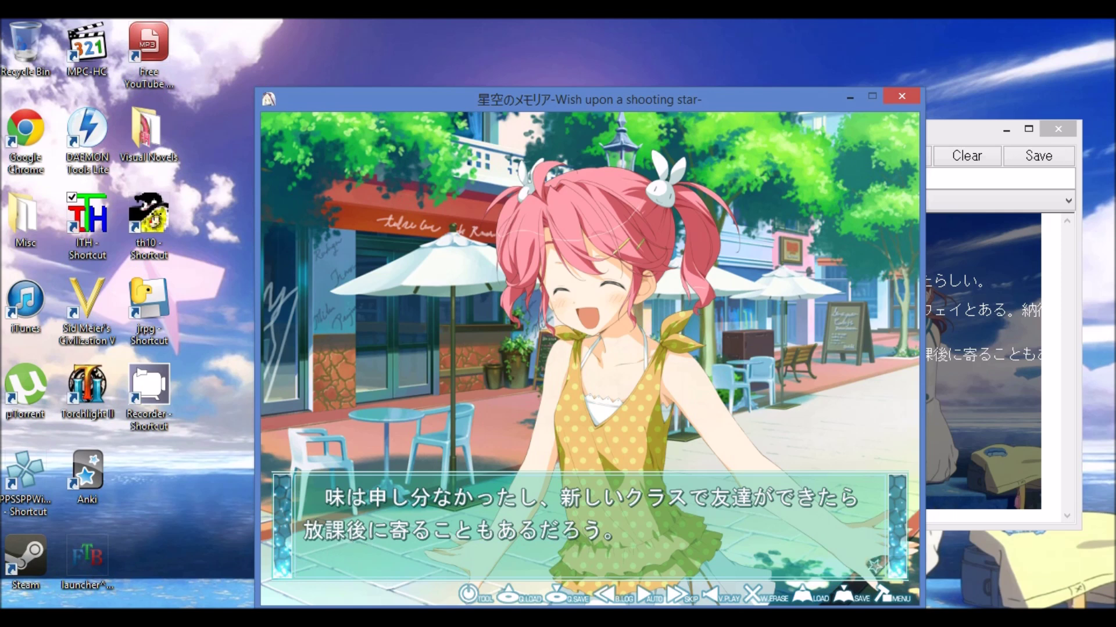
click(720, 617)
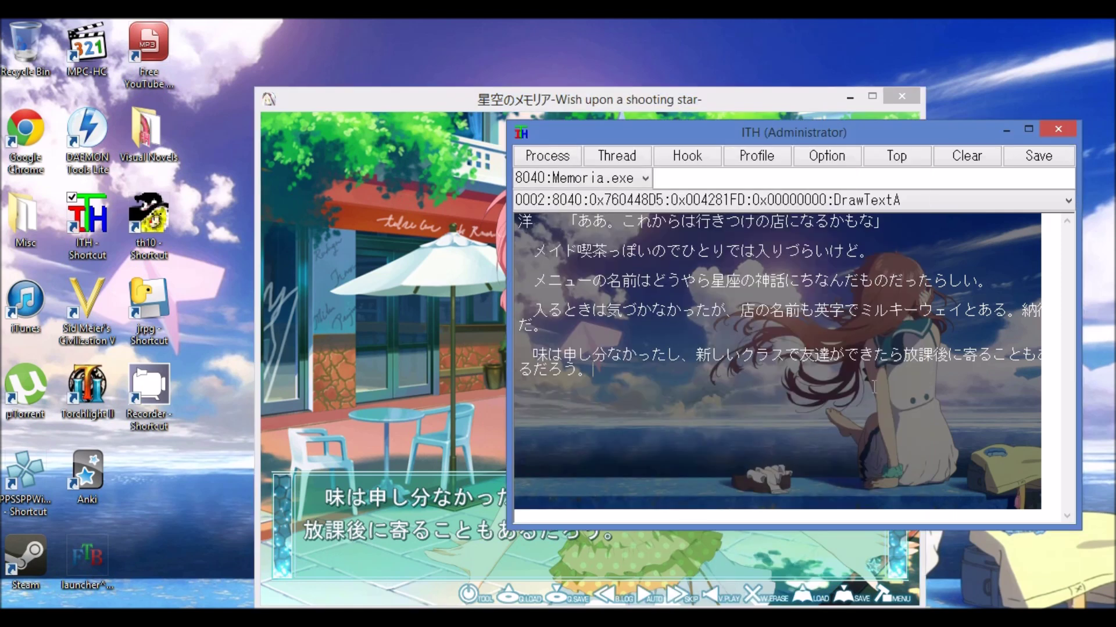
- Copy the word 放課後 from ITH's captured text
drag(904, 355, 946, 356)
right_click(934, 358)
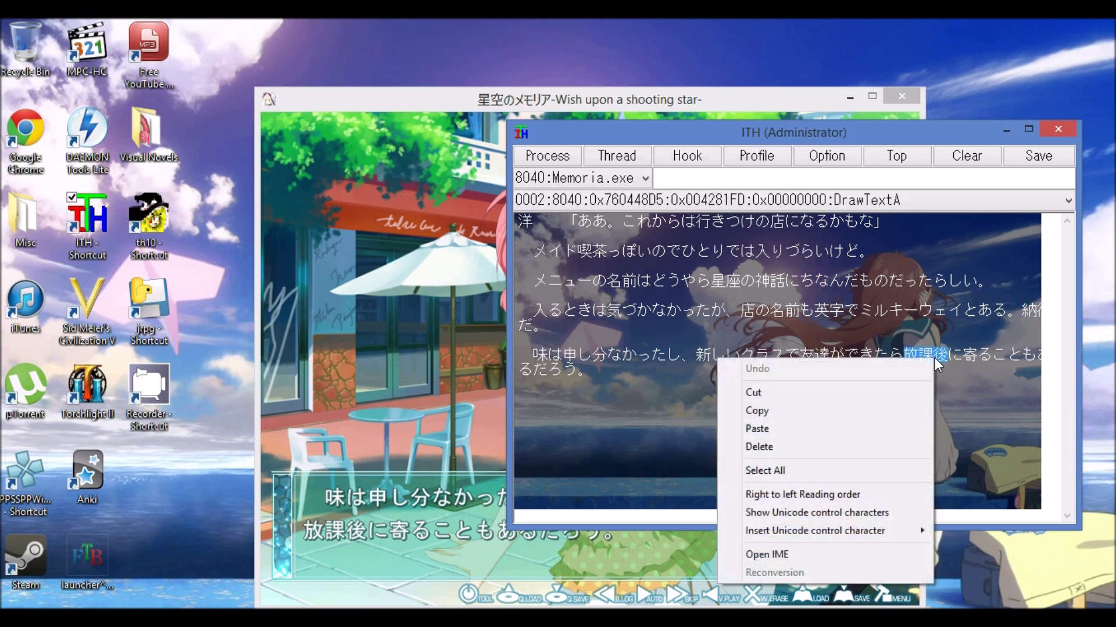
click(859, 410)
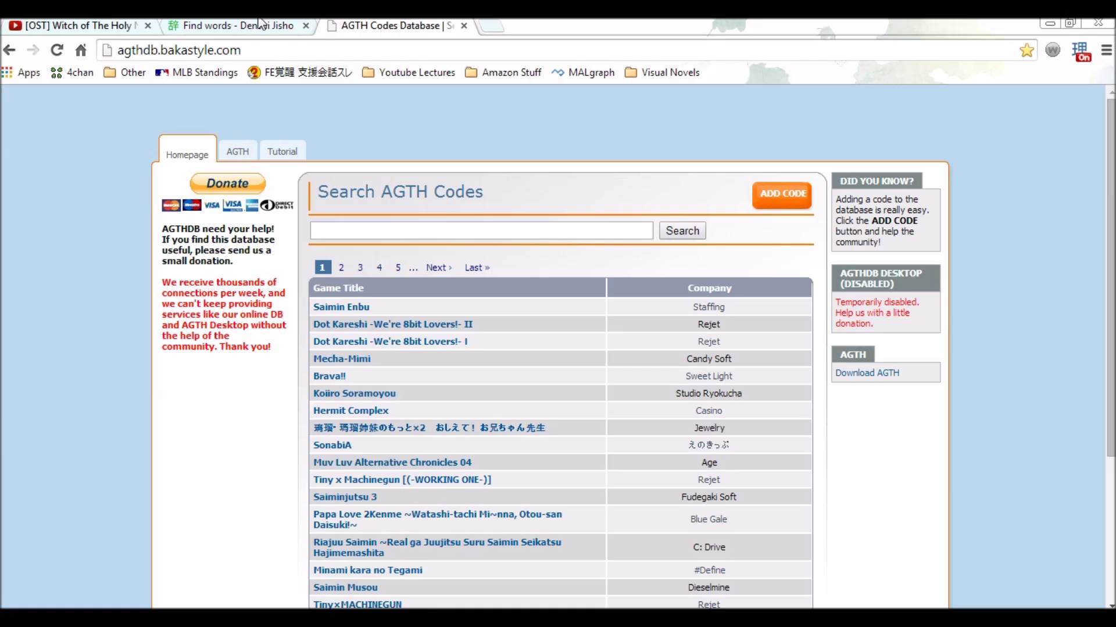
click(238, 25)
- Search Denshi Jisho for 放課後 in place of 星座 to show ほうかご, 'after school'
right_click(163, 174)
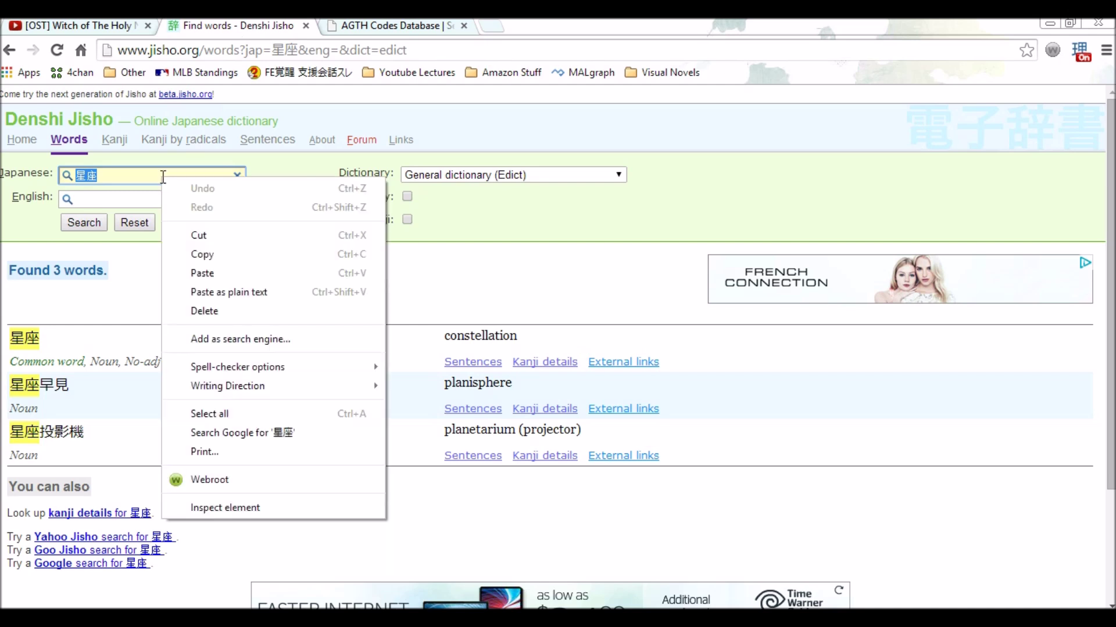
click(218, 269)
key(Return)
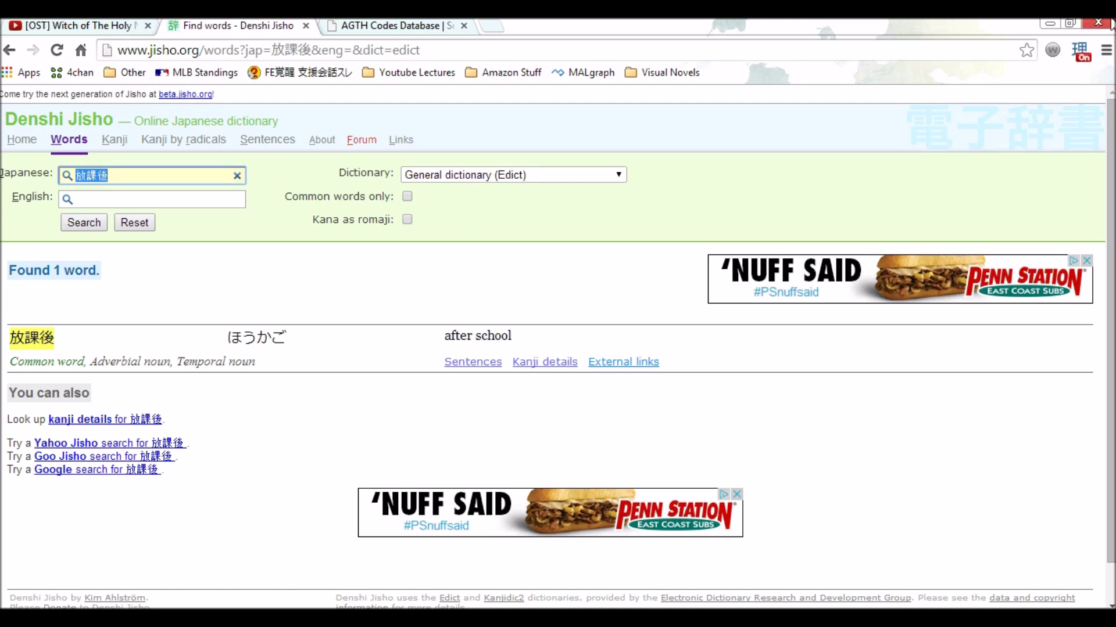
click(1050, 23)
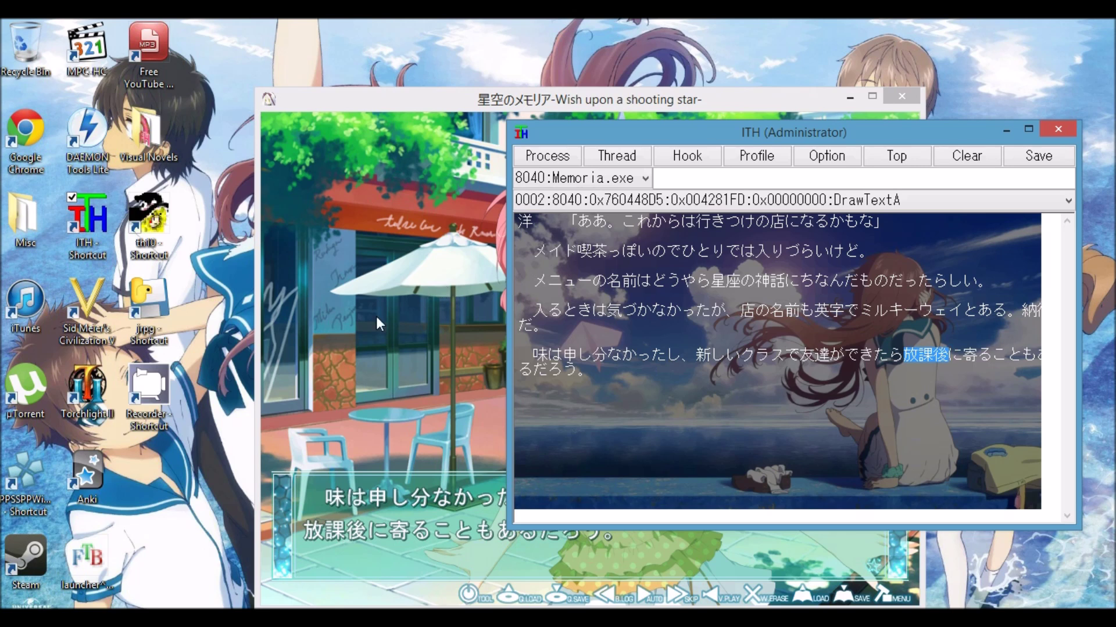
key(alt+Tab)
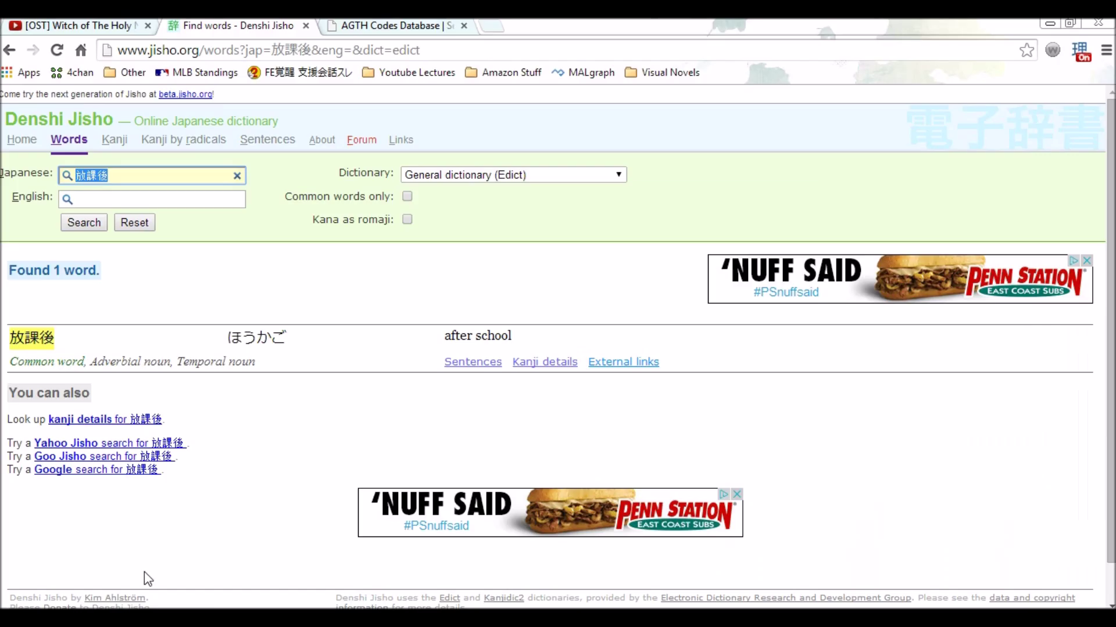
- Switch to the AGTH Codes Database tab, click its search box, then return to ITH
key(ctrl+Tab)
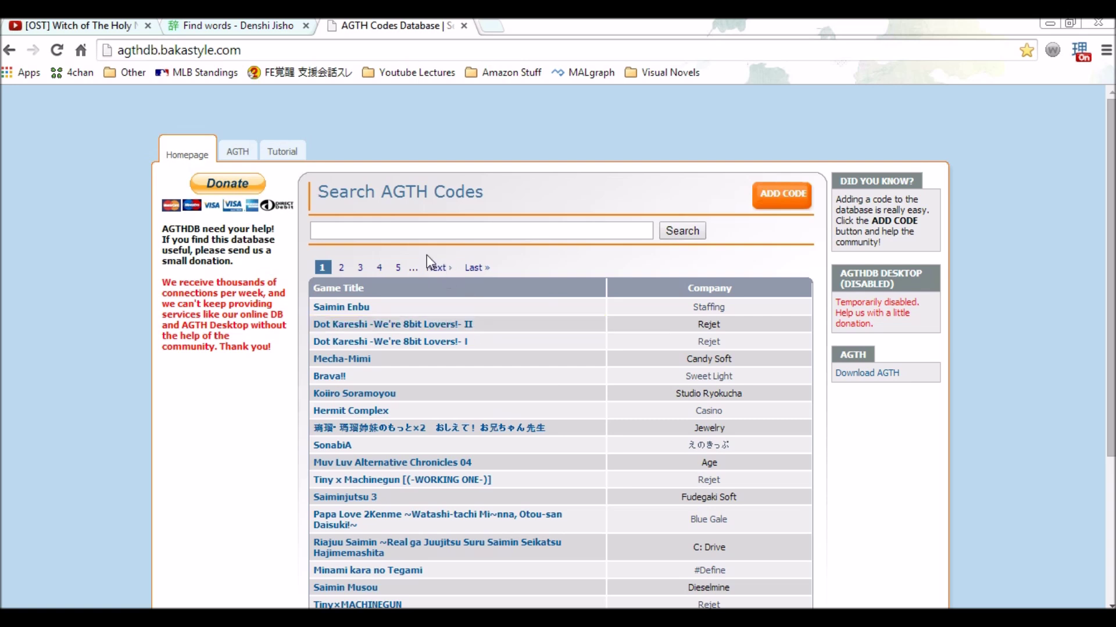
click(410, 233)
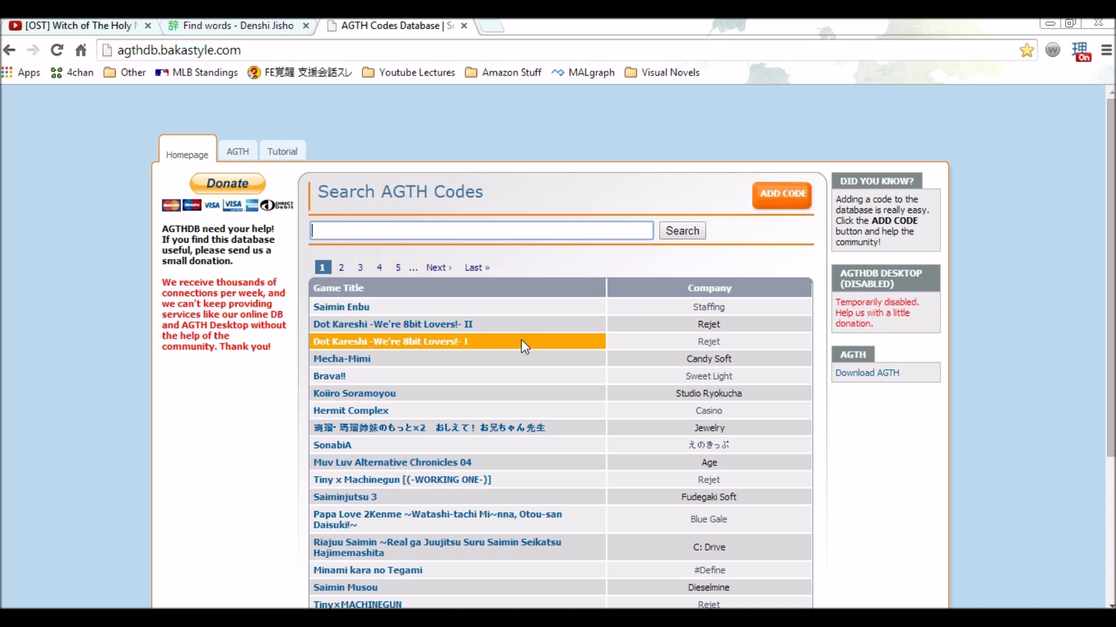
click(675, 619)
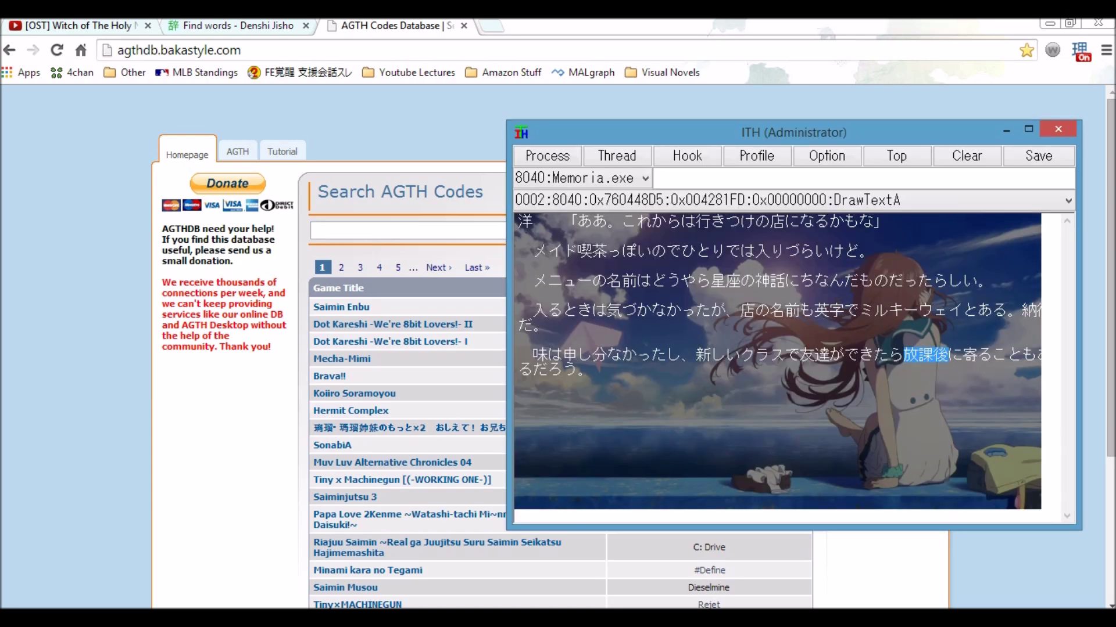
- Minimize Chrome and open ITH's dropdown of hooked text threads for Memoria.exe
click(1050, 23)
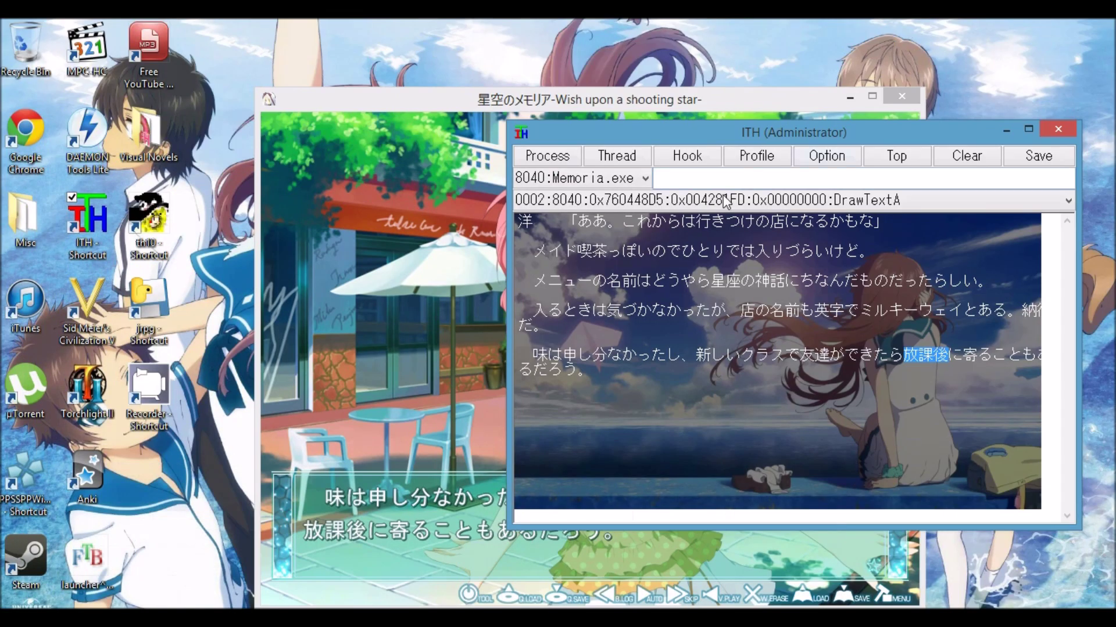
click(690, 178)
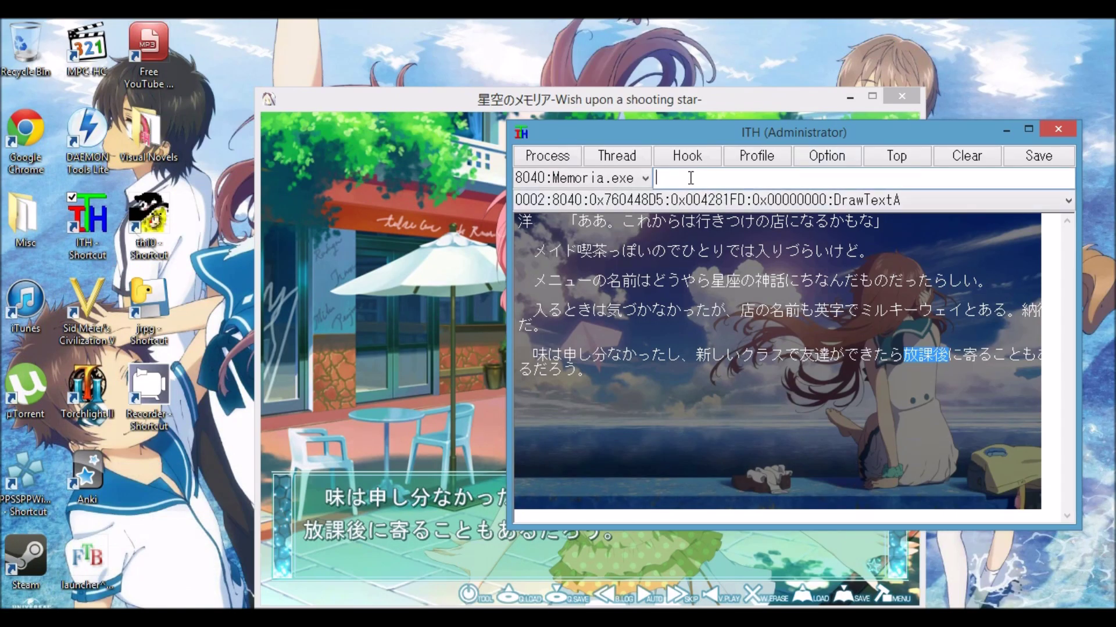
right_click(691, 181)
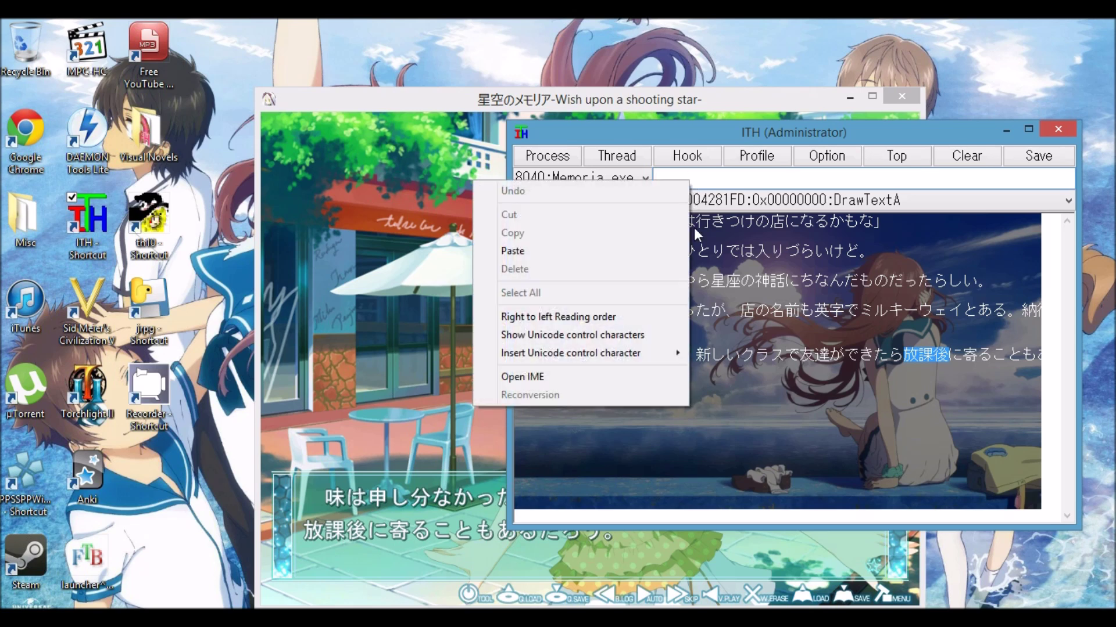
click(742, 181)
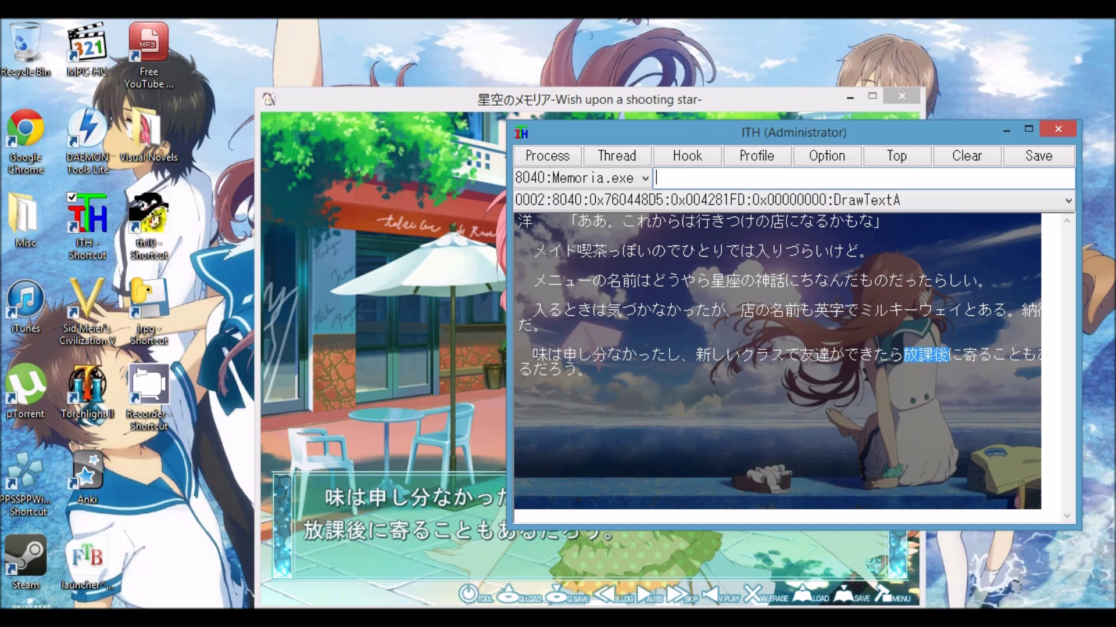
click(662, 201)
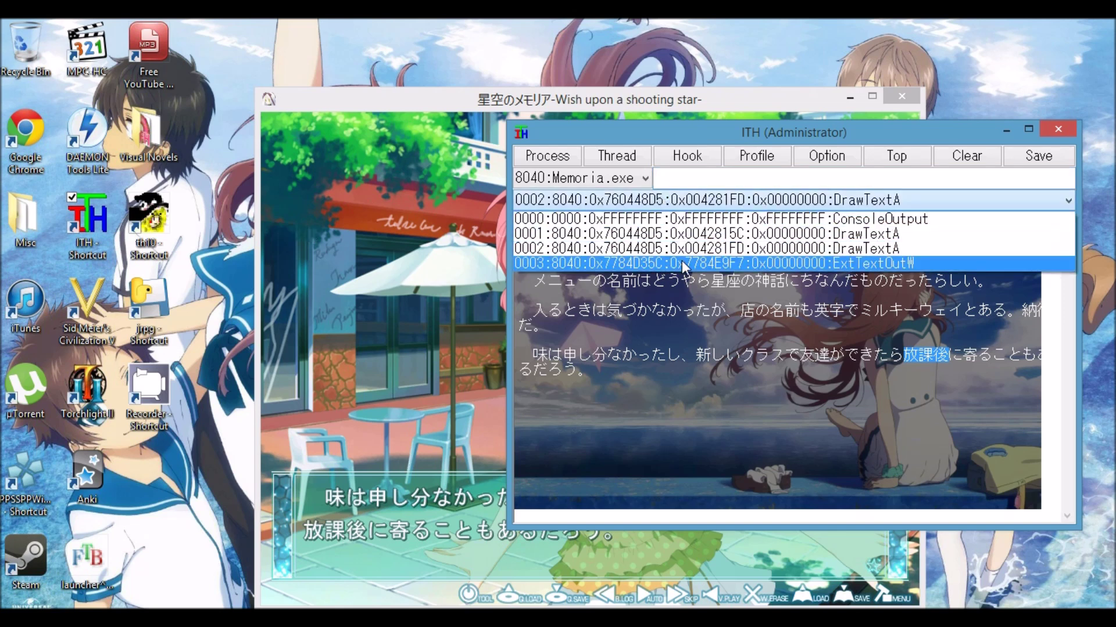